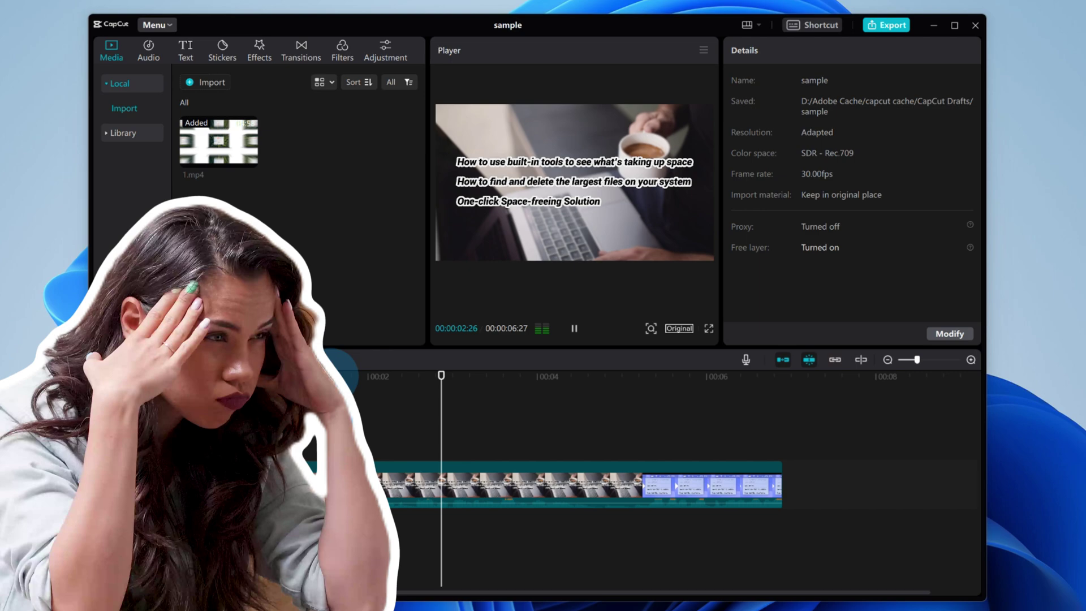
- Play the sample project from about 2 seconds in, then select the 1.mp4 clip to view its properties
{"action": "key", "text": "space"}
{"action": "left_click", "coordinate": [306, 377]}
{"action": "key", "text": "space"}
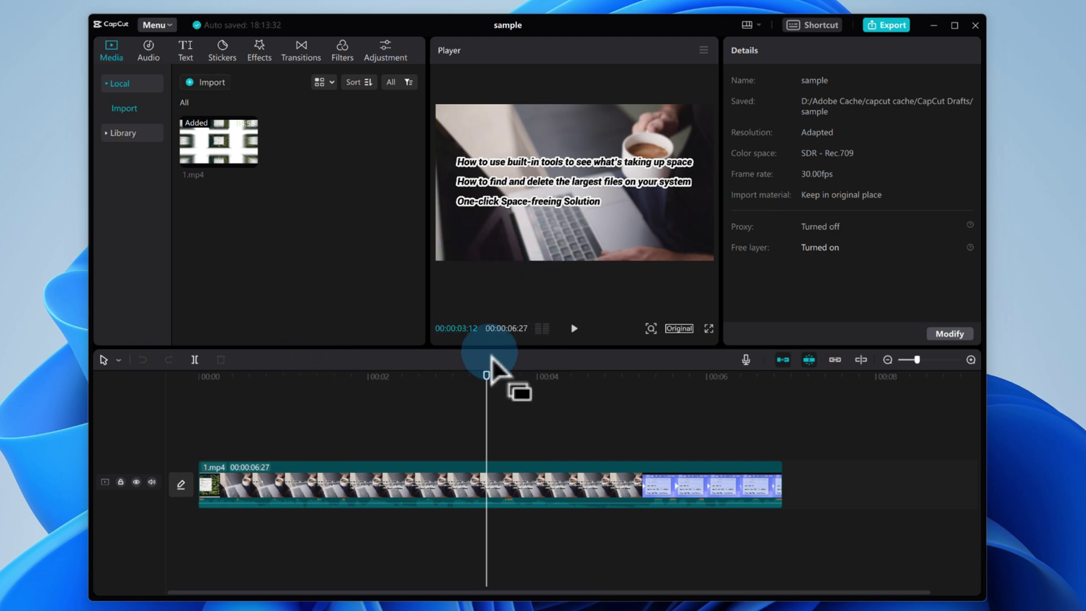
{"action": "left_click", "coordinate": [450, 500]}
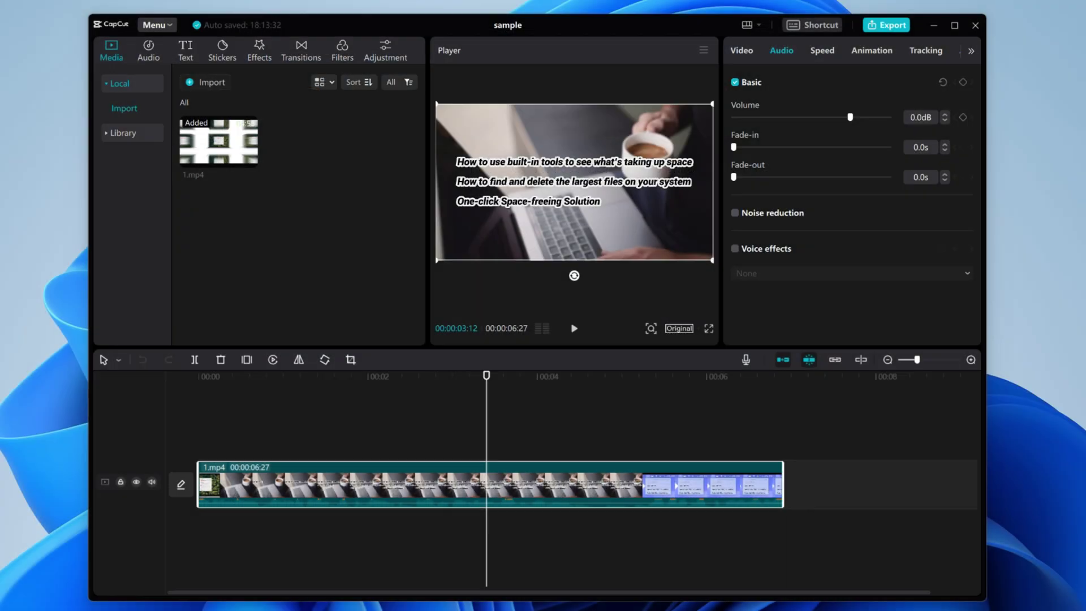
- Show the Sound output device list from the taskbar volume in Windows Quick Settings
{"action": "left_click", "coordinate": [1085, 610]}
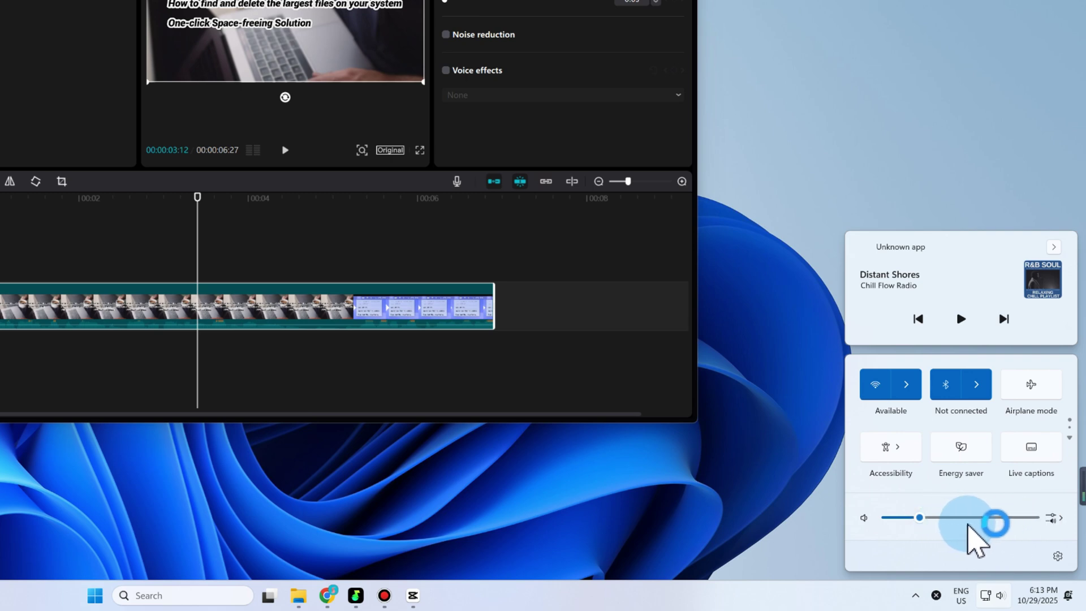
{"action": "left_click", "coordinate": [1061, 516]}
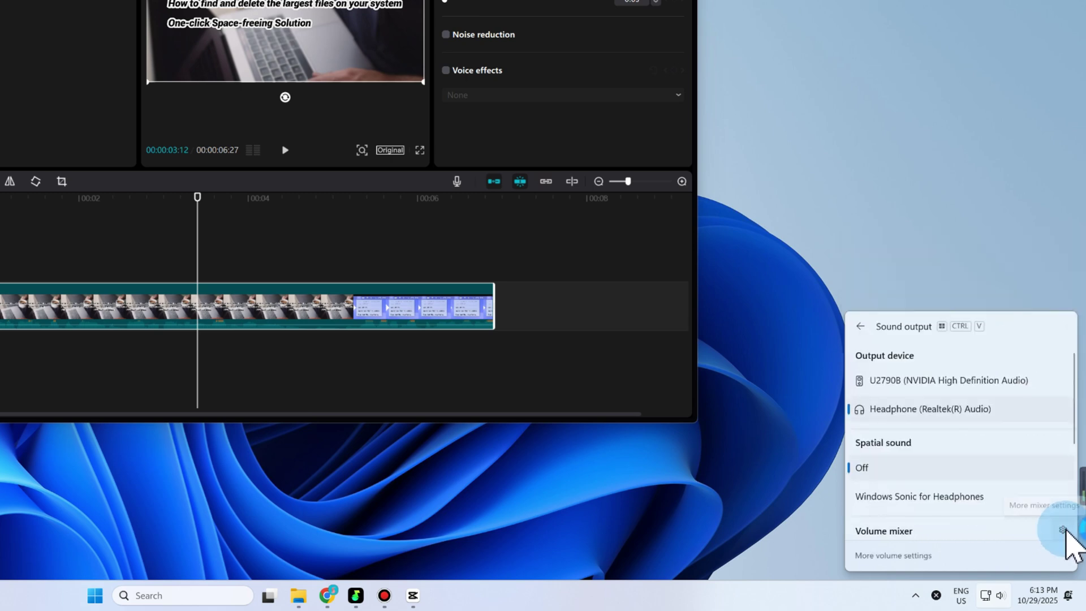
- In the Volume mixer, set CapCut's output device to Headphone (Realtek(R) Audio)
{"action": "left_click", "coordinate": [1062, 530]}
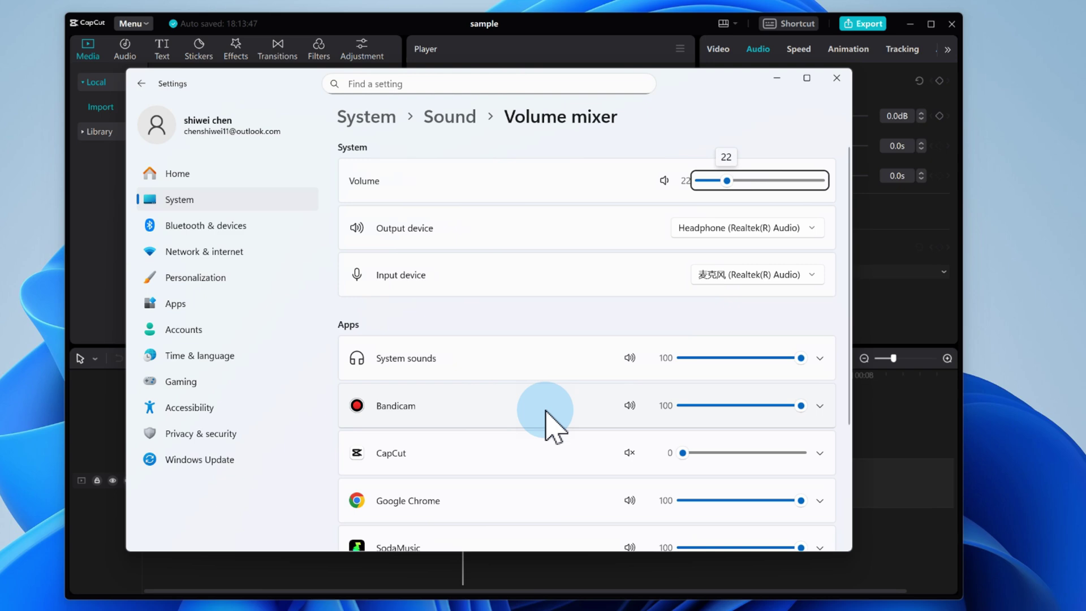
{"action": "scroll", "coordinate": [544, 407], "scroll_direction": "down", "scroll_amount": 3}
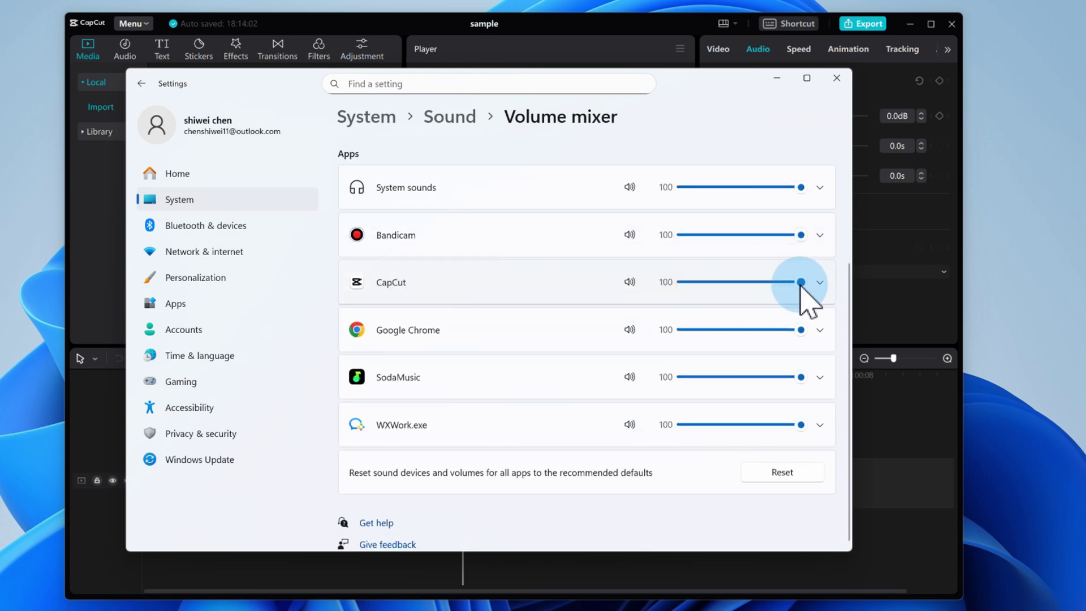
{"action": "left_click", "coordinate": [564, 279]}
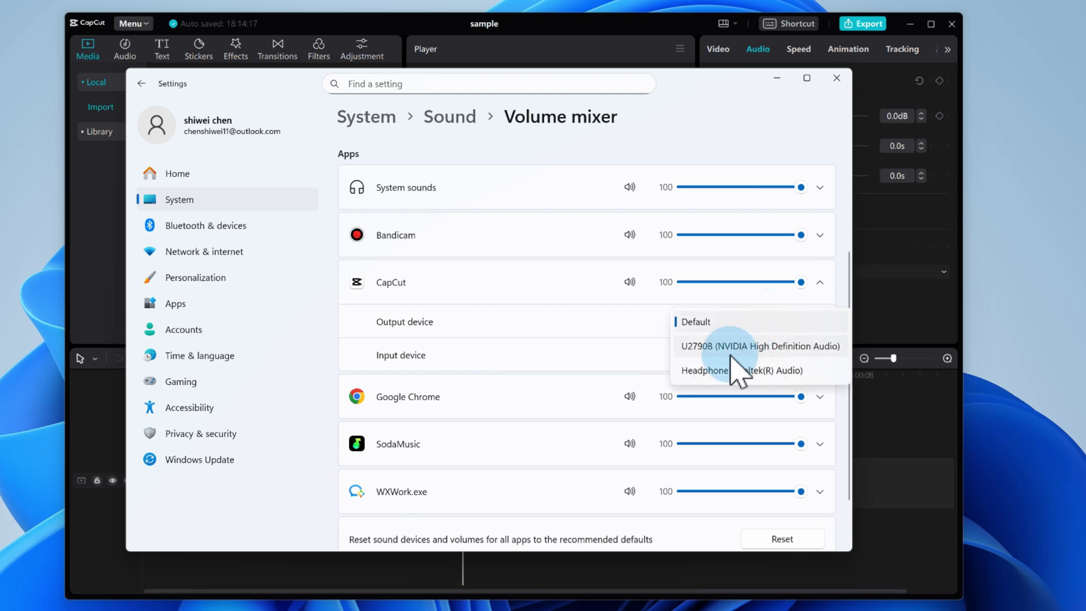
{"action": "left_click", "coordinate": [743, 371]}
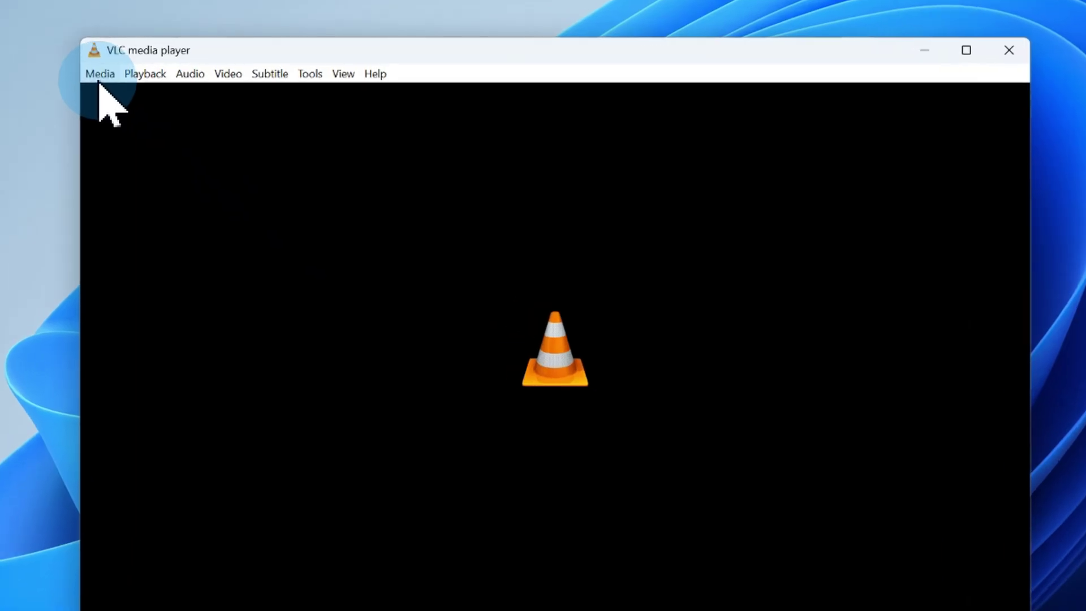
- Add sample.mp4 as the source file in VLC's Convert / Save dialog
{"action": "left_click", "coordinate": [99, 73]}
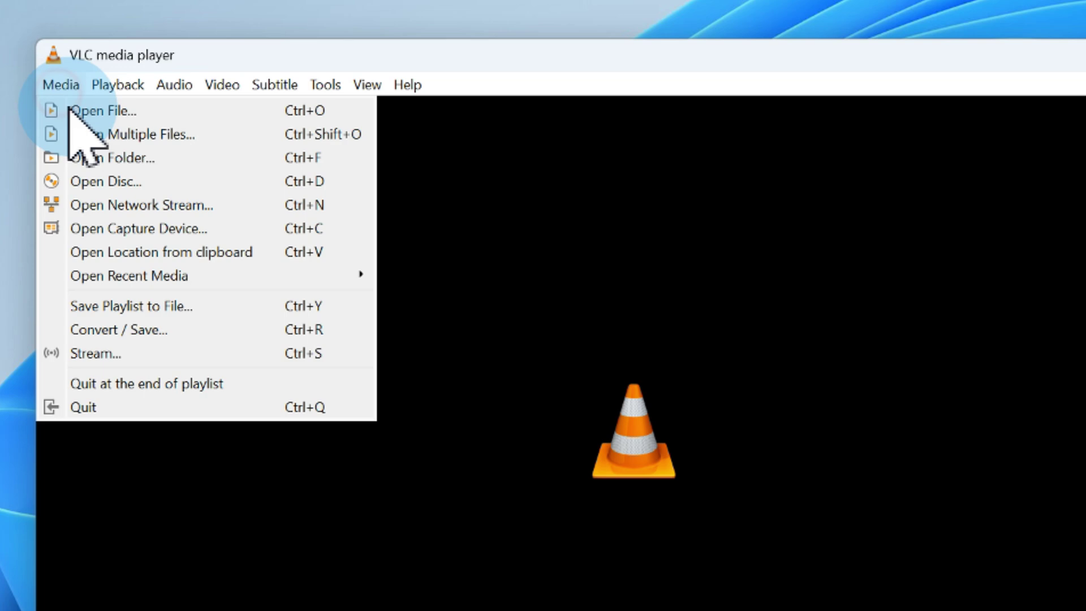
{"action": "left_click", "coordinate": [133, 332]}
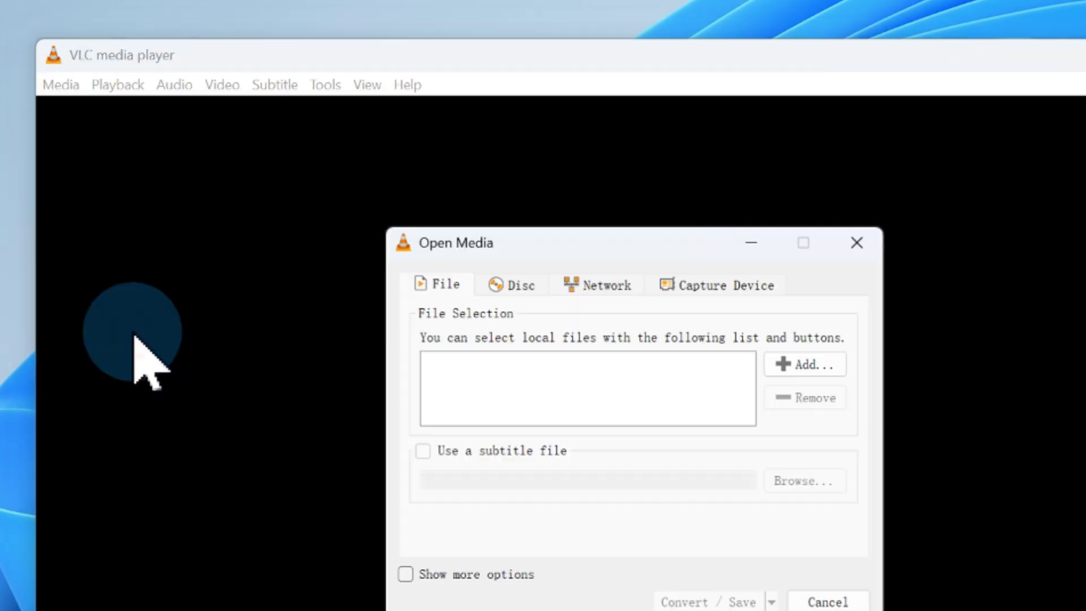
{"action": "left_click", "coordinate": [769, 366]}
{"action": "left_click", "coordinate": [491, 445]}
{"action": "left_click", "coordinate": [770, 550]}
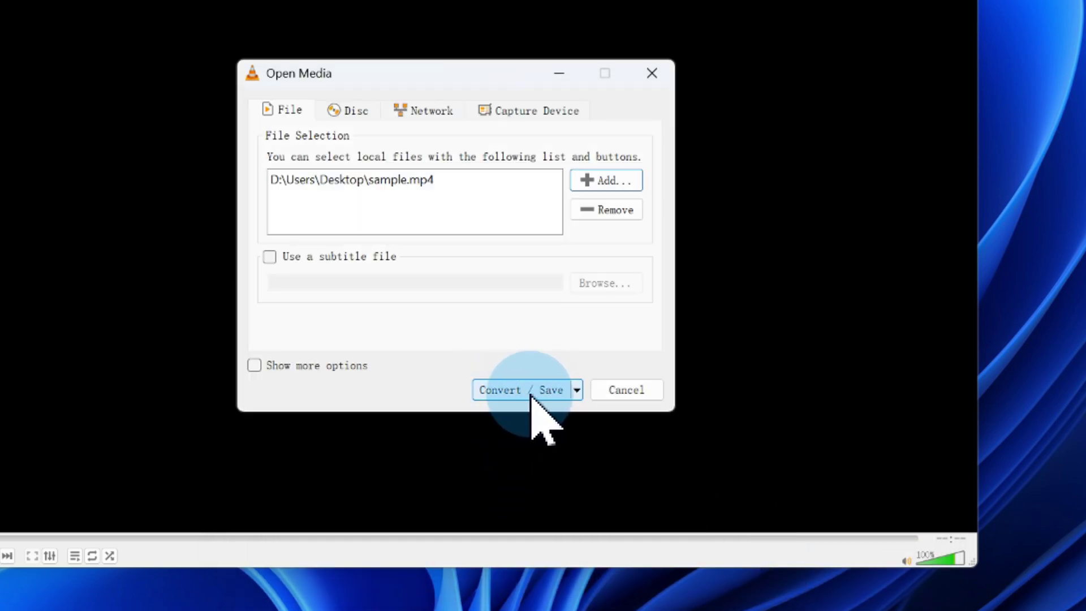
{"action": "left_click", "coordinate": [531, 390]}
- Convert it with the Video - H.264 + MP3 (TS) profile, saving into the Audio folder
{"action": "left_click", "coordinate": [540, 285]}
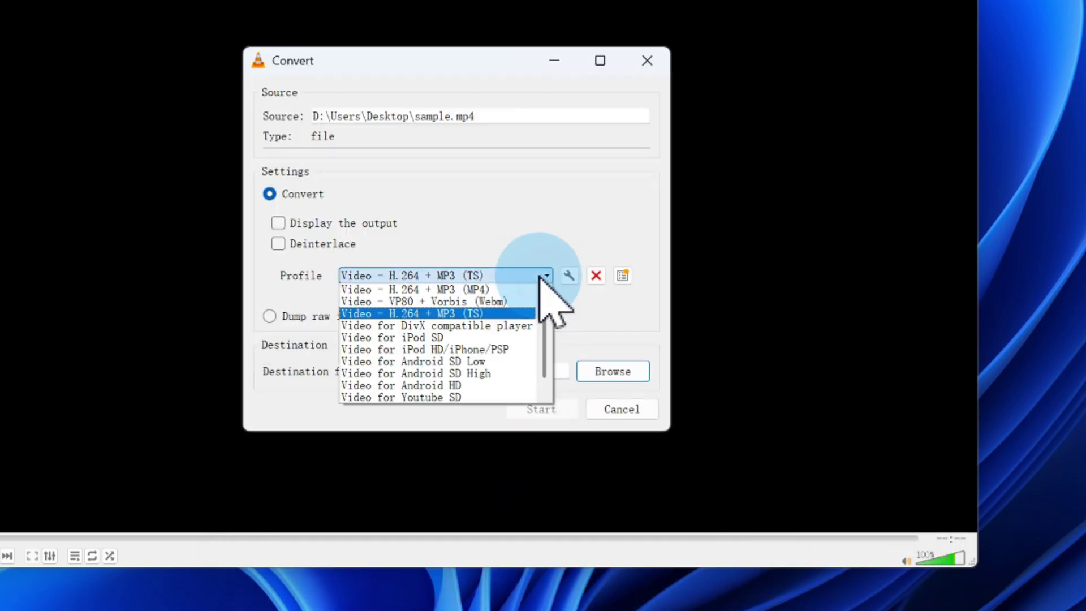
{"action": "left_click", "coordinate": [492, 285]}
{"action": "left_click", "coordinate": [469, 278]}
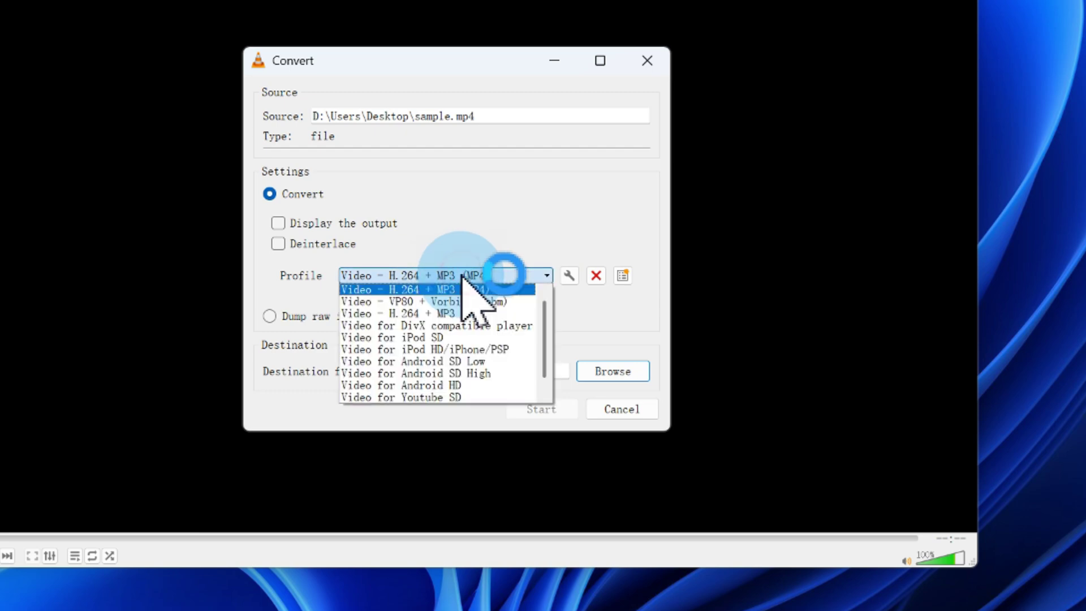
{"action": "left_click", "coordinate": [458, 312]}
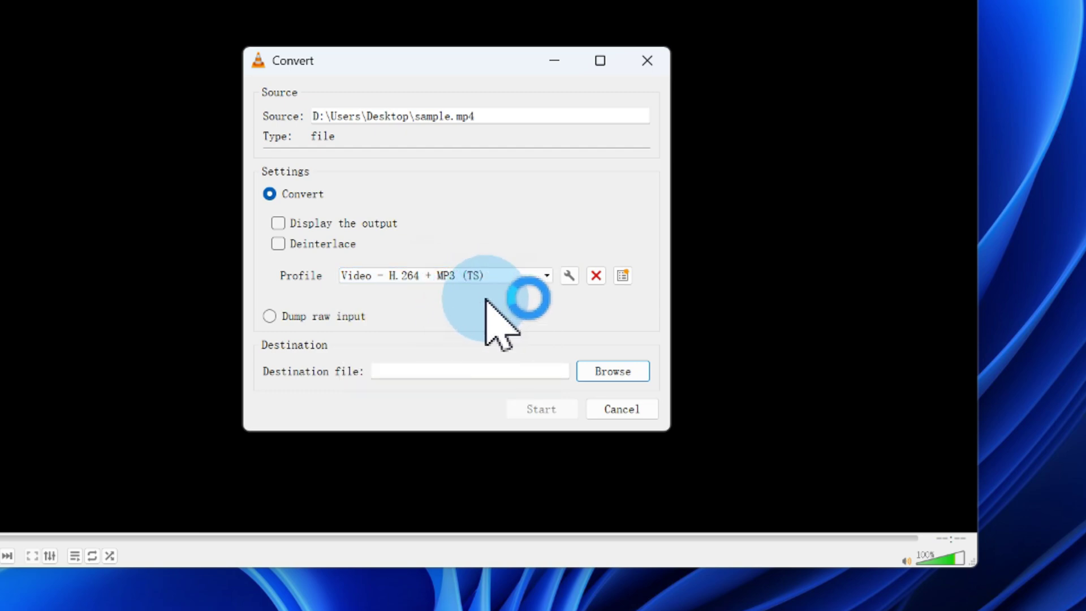
{"action": "left_click", "coordinate": [608, 374]}
{"action": "left_click", "coordinate": [461, 232]}
{"action": "left_click", "coordinate": [783, 537]}
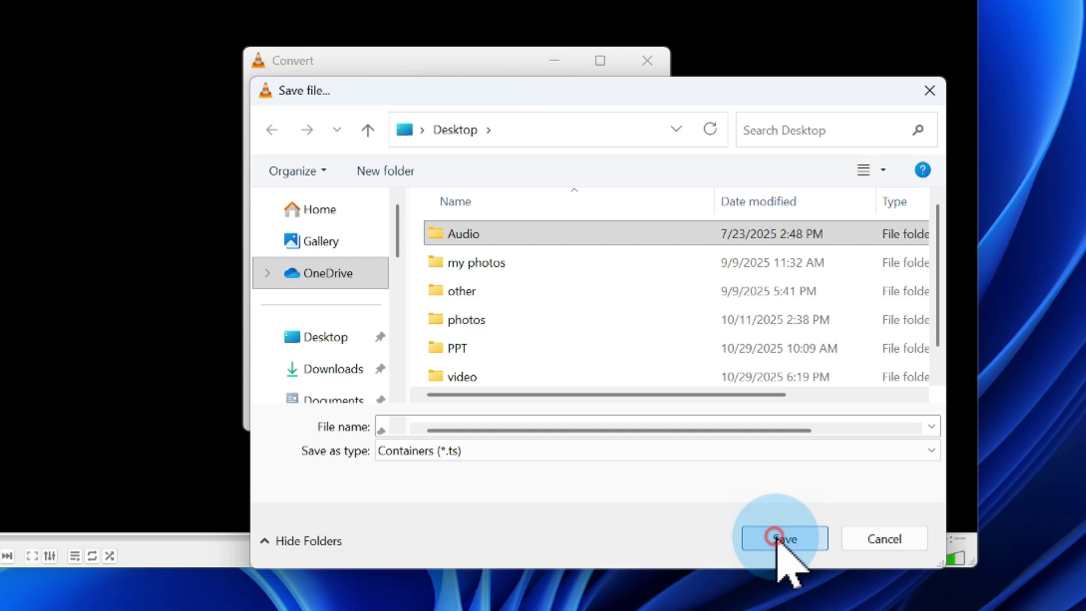
{"action": "left_click", "coordinate": [532, 409]}
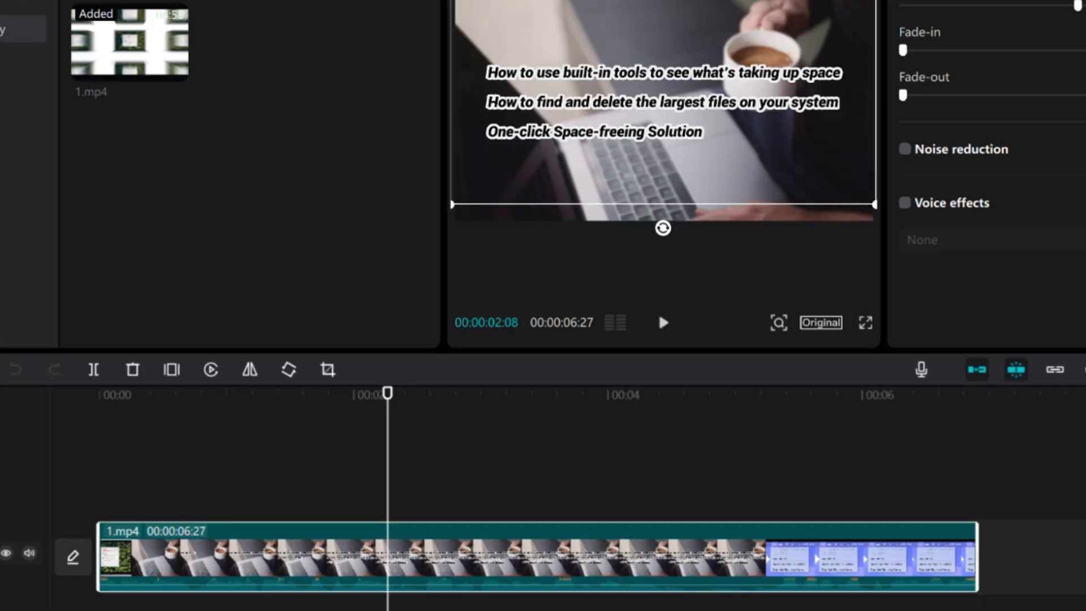
- Drop the converted sample.mp4 onto the CapCut timeline and move it to the start
{"action": "left_click_drag", "start_coordinate": [486, 607], "coordinate": [231, 509]}
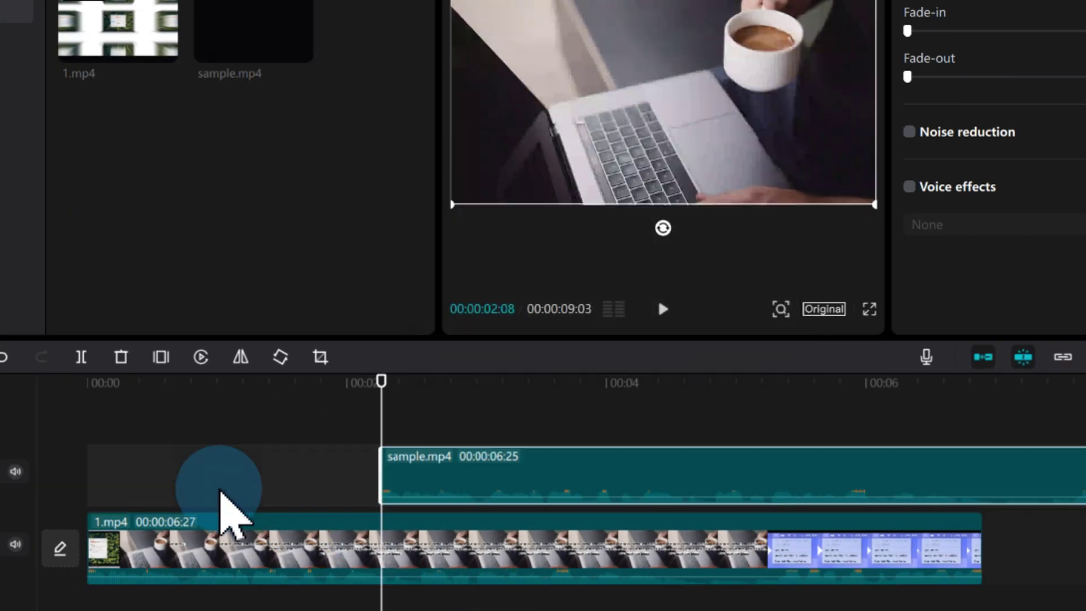
{"action": "left_click_drag", "start_coordinate": [546, 486], "coordinate": [199, 480]}
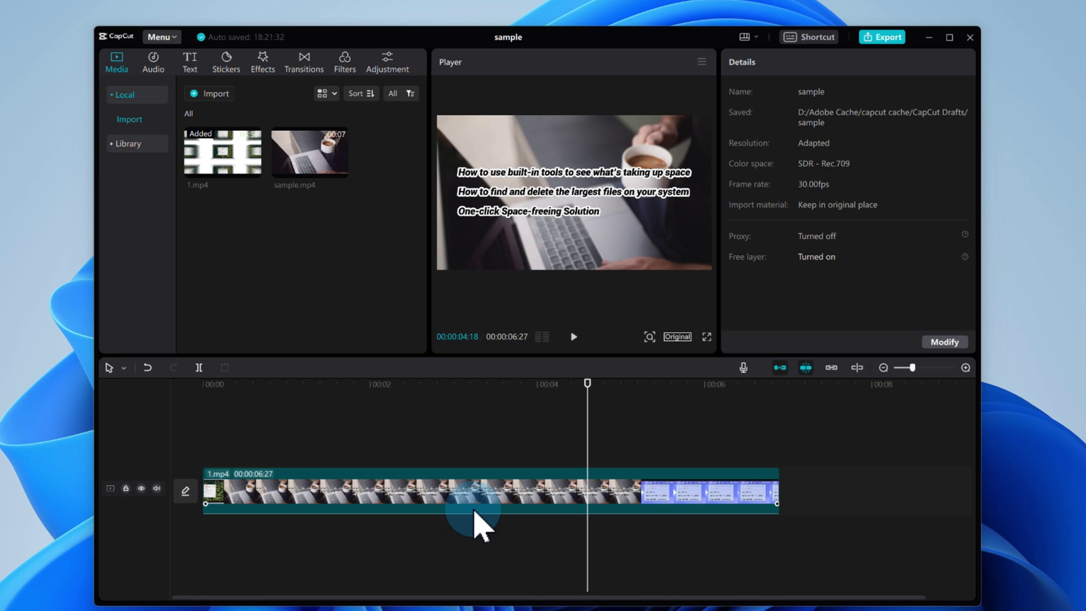
- Separate the 1.mp4 clip's audio onto its own track
{"action": "left_click", "coordinate": [480, 524]}
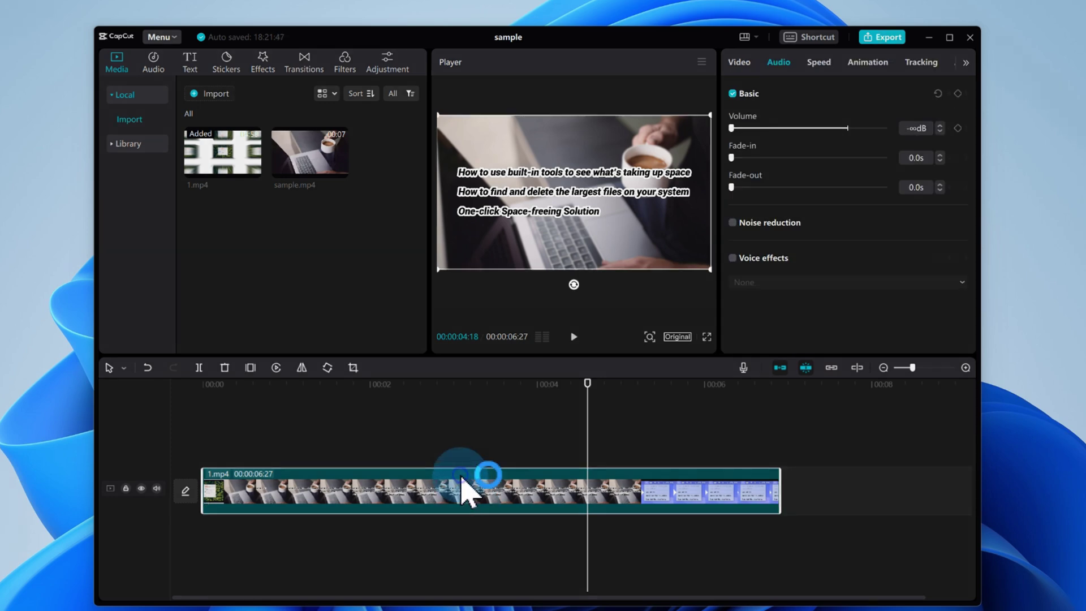
{"action": "right_click", "coordinate": [463, 478]}
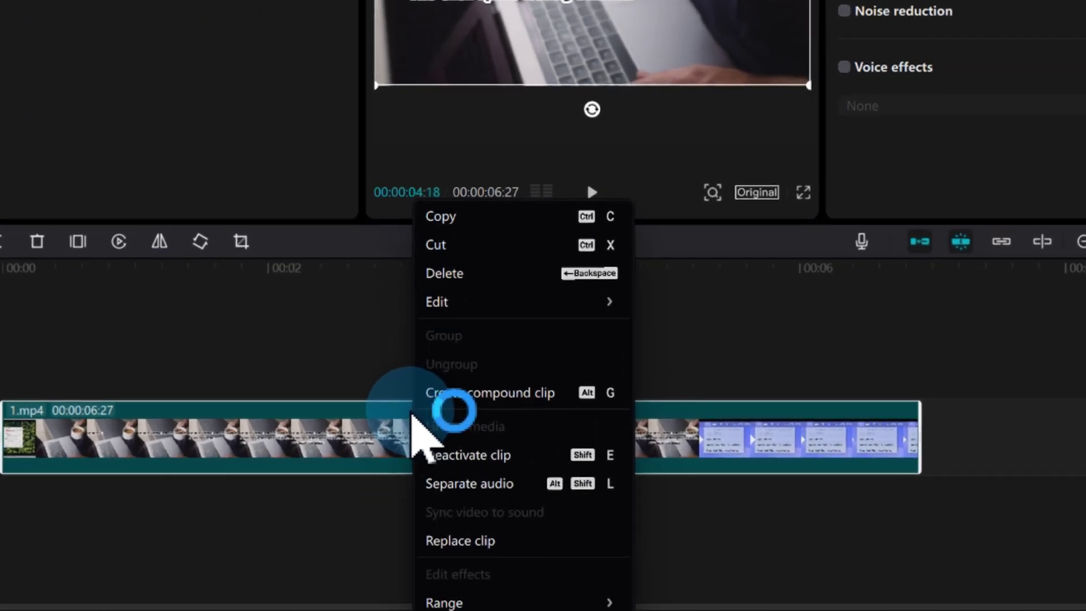
{"action": "left_click", "coordinate": [512, 487]}
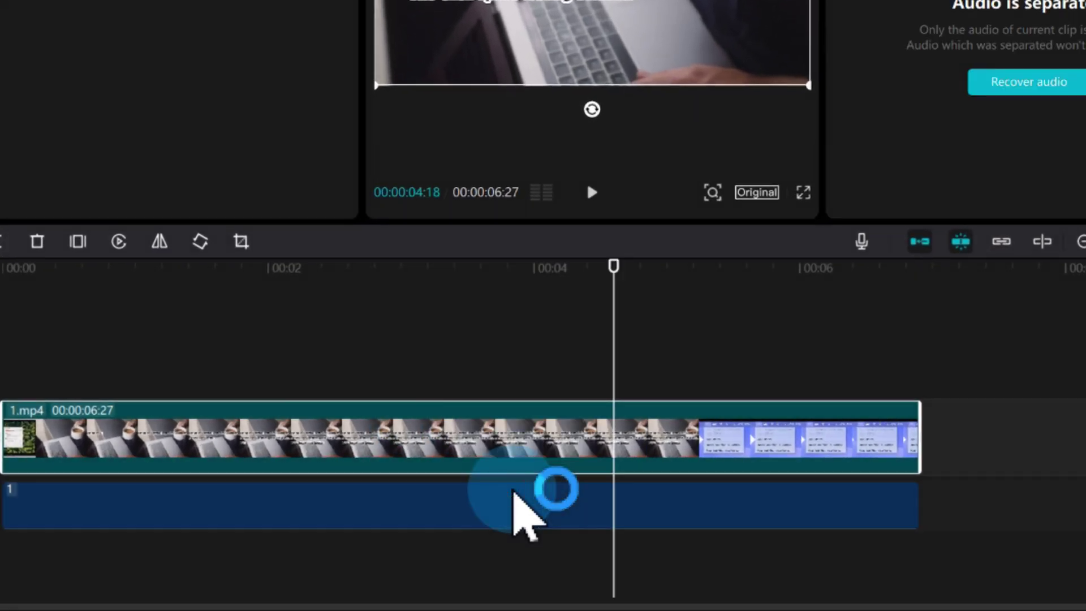
- Adjust the separated audio's volume and play it back from about 2 seconds in
{"action": "left_click", "coordinate": [428, 504]}
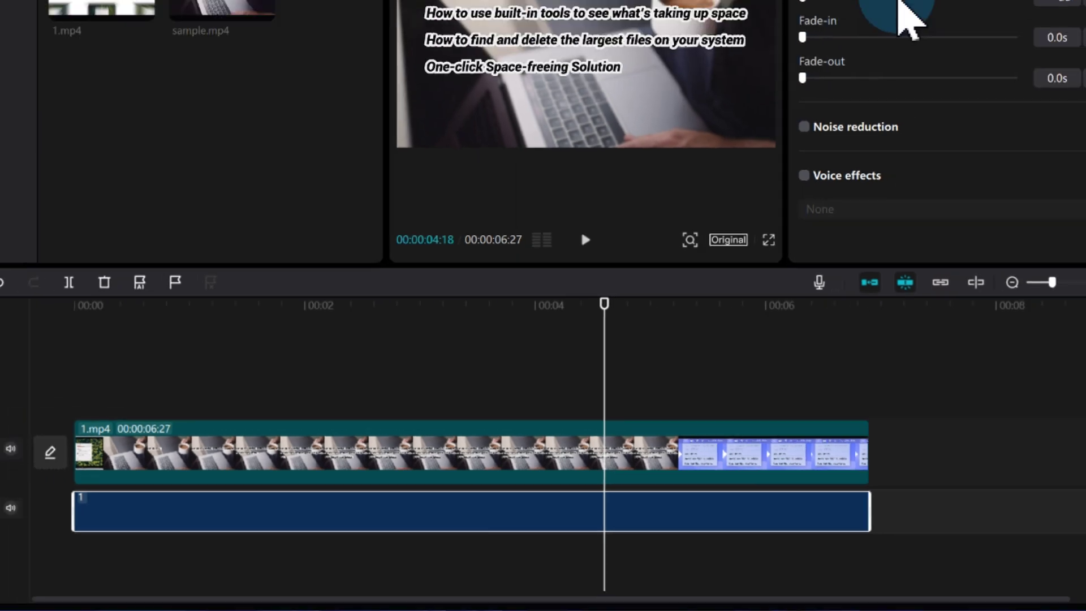
{"action": "left_click", "coordinate": [803, 145]}
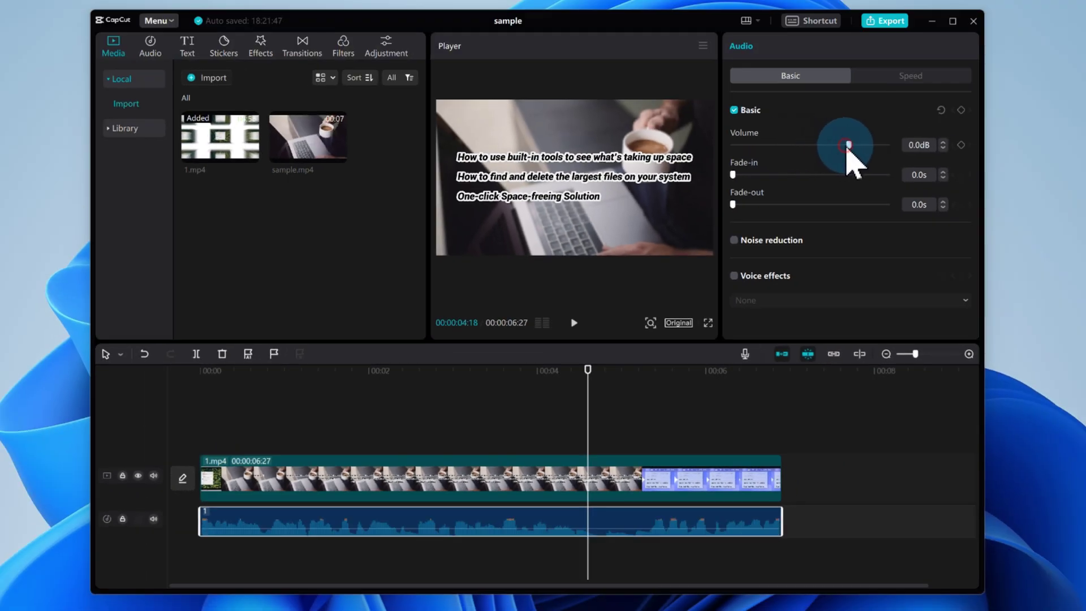
{"action": "left_click", "coordinate": [394, 387]}
{"action": "key", "text": "space"}
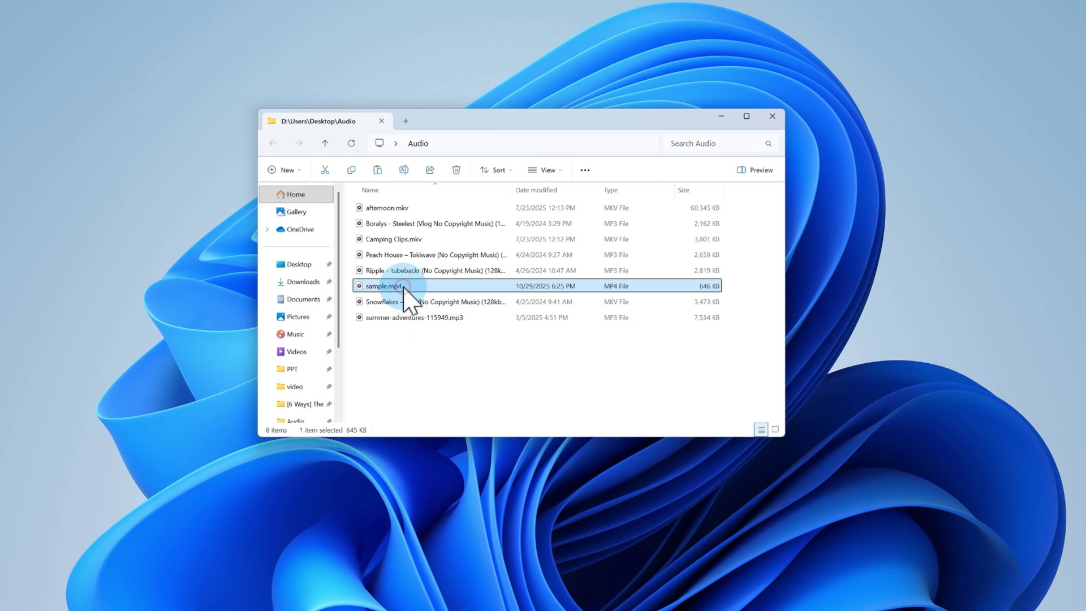
- Try to play sample.mp4 from the Audio folder in Media Player
{"action": "double_click", "coordinate": [402, 286]}
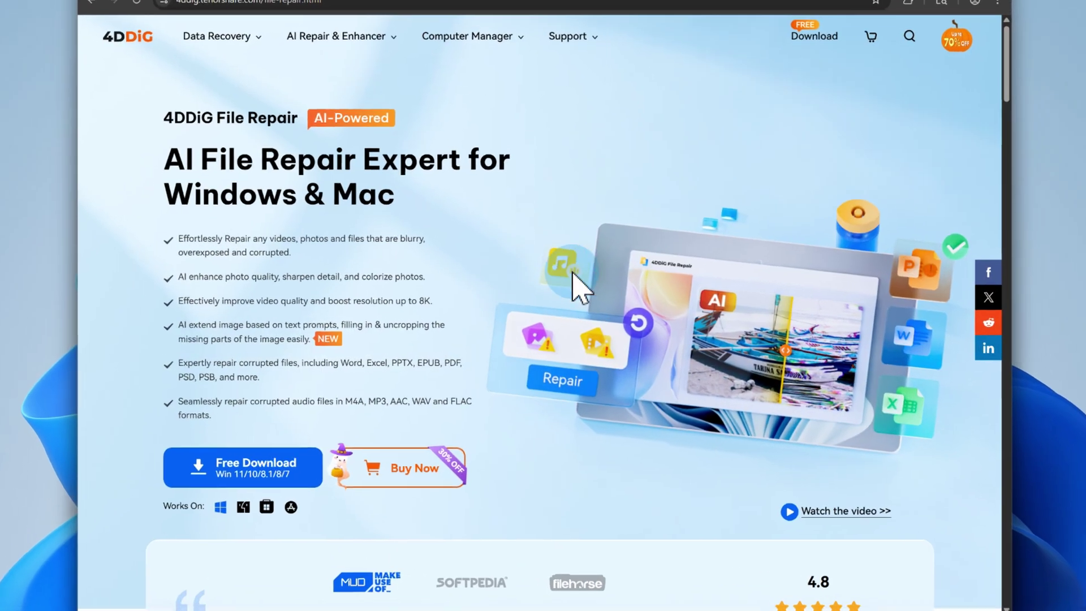
- Scroll to the 4DDiG tool overview and view its Video Repair and File Repair tabs
{"action": "scroll", "coordinate": [572, 272], "scroll_direction": "down", "scroll_amount": 6}
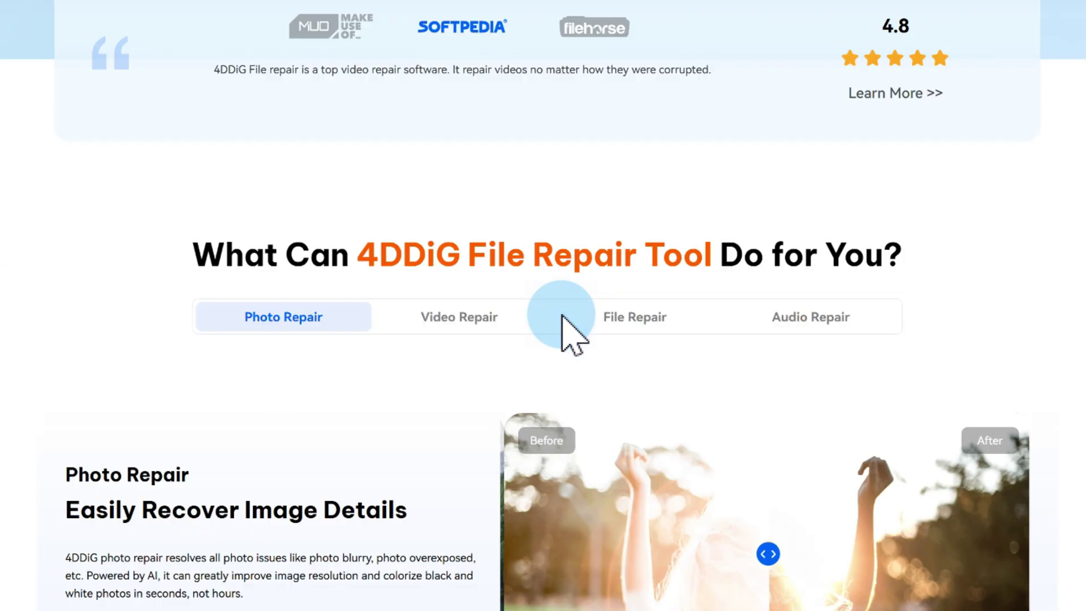
{"action": "scroll", "coordinate": [544, 306], "scroll_direction": "down", "scroll_amount": 4}
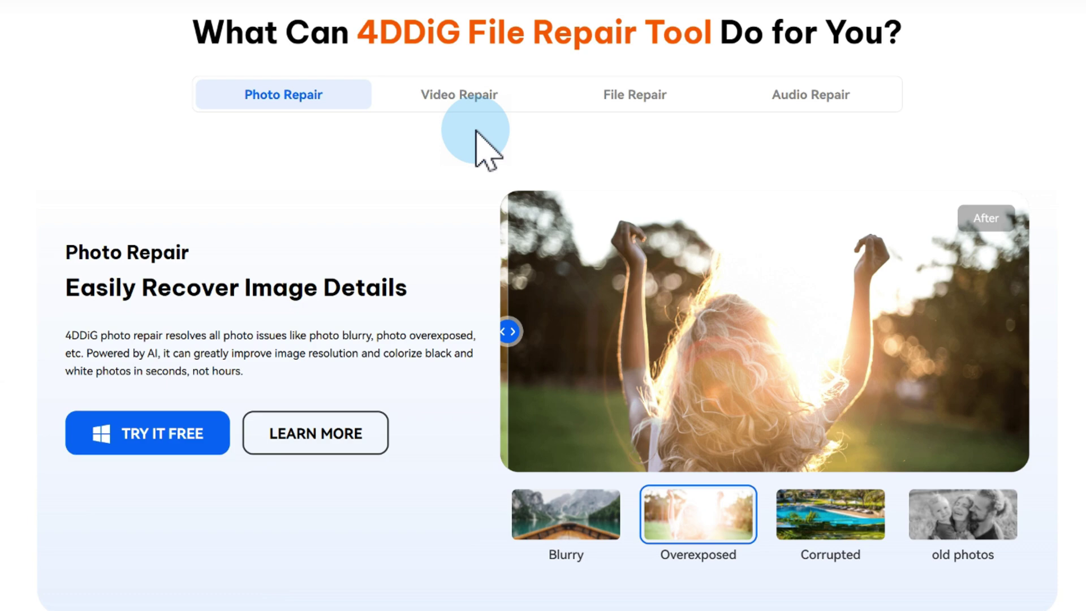
{"action": "left_click", "coordinate": [455, 99]}
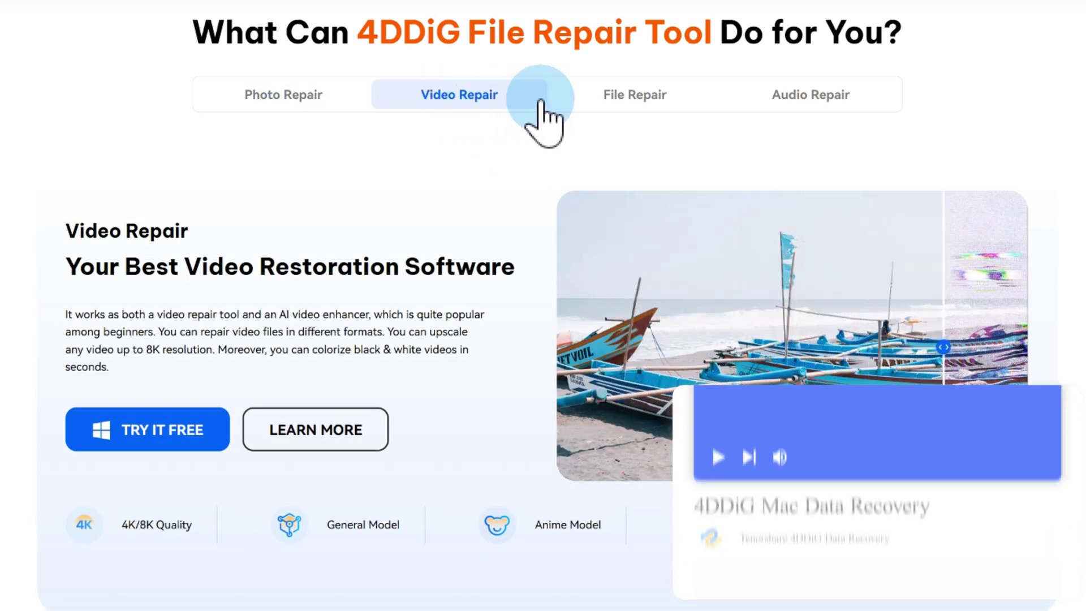
{"action": "left_click", "coordinate": [622, 98]}
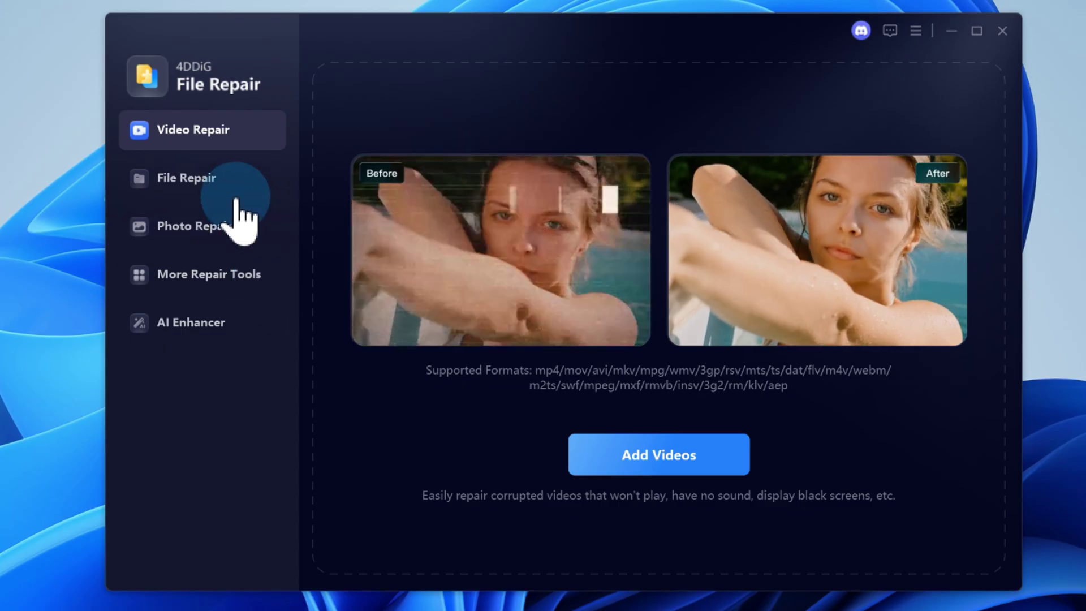
- Load sample.mp4 into 4DDiG's Video Repair, run the repair and preview the result
{"action": "left_click", "coordinate": [235, 179]}
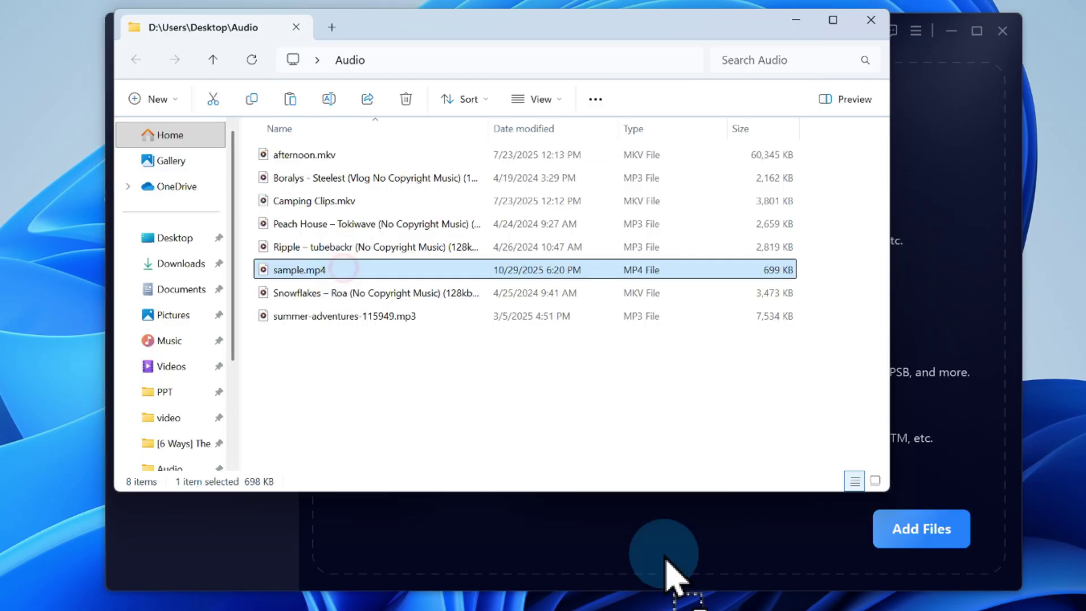
{"action": "left_click_drag", "start_coordinate": [667, 571], "coordinate": [670, 568]}
{"action": "left_click", "coordinate": [796, 21]}
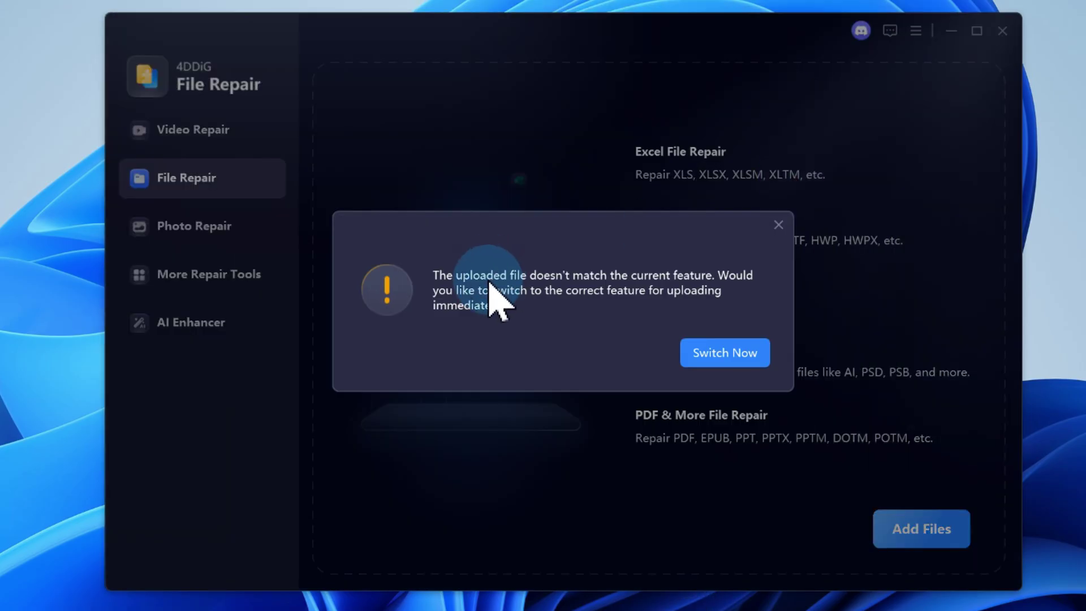
{"action": "left_click", "coordinate": [724, 352]}
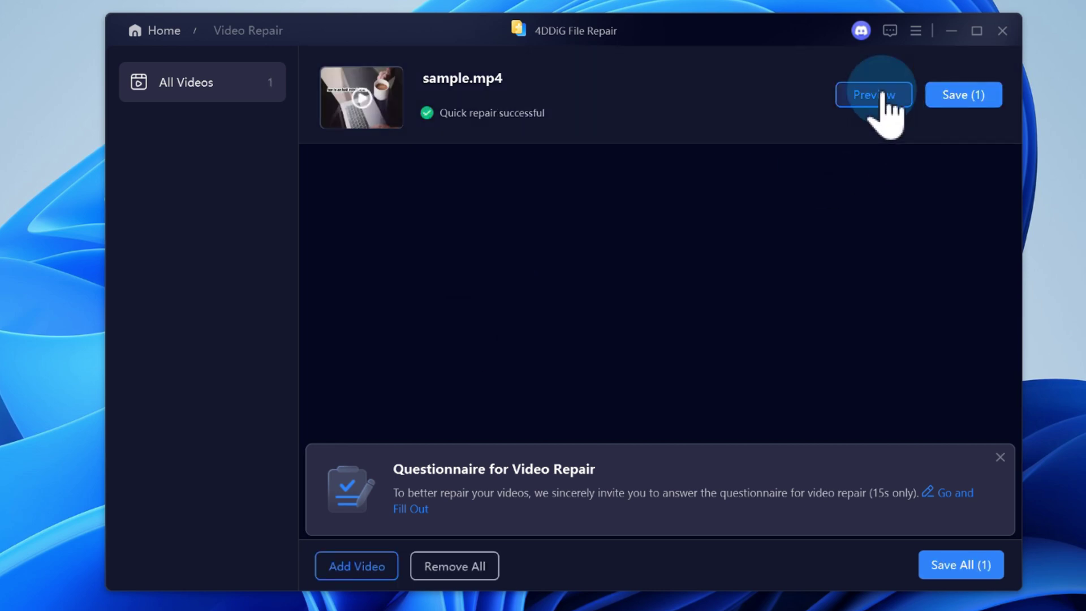
{"action": "left_click", "coordinate": [875, 95]}
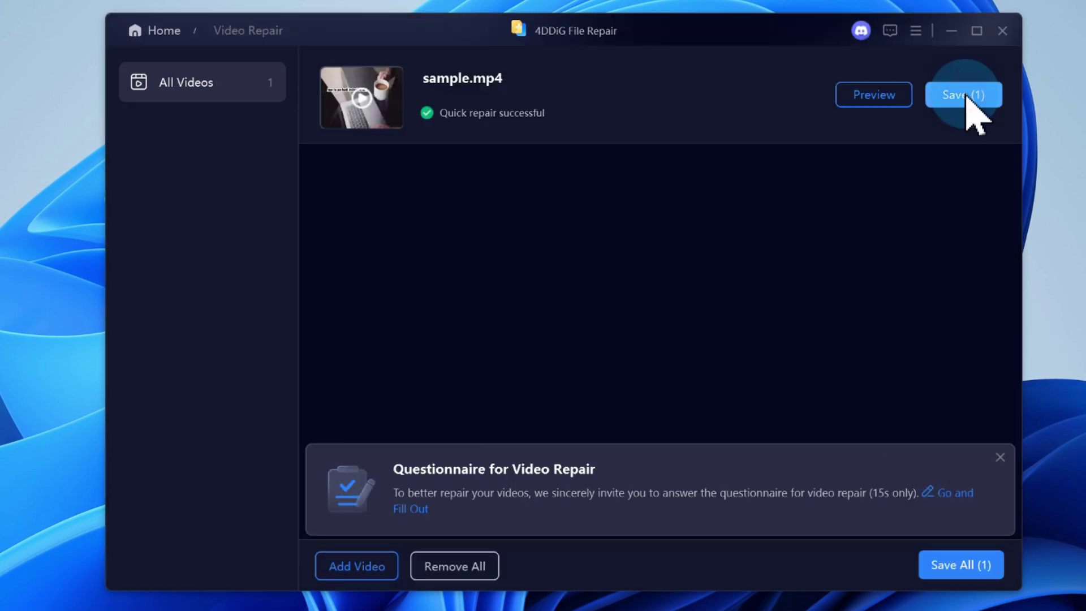
- Save the repaired video to the Desktop and locate sample_repaired.mp4 in its folder
{"action": "left_click", "coordinate": [964, 95]}
{"action": "left_click", "coordinate": [170, 190]}
{"action": "left_click", "coordinate": [916, 551]}
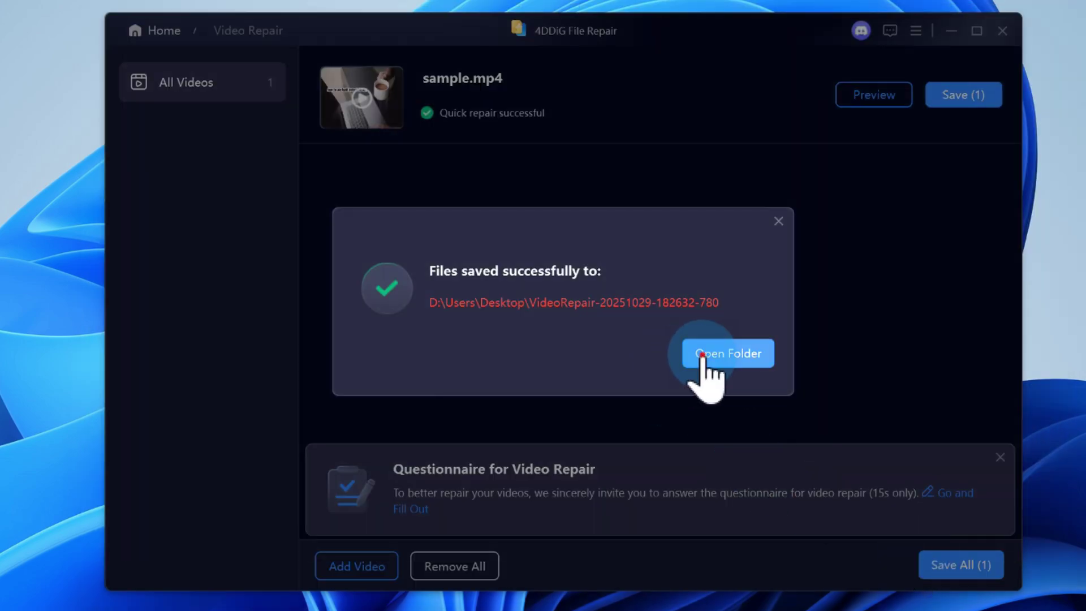
{"action": "left_click", "coordinate": [702, 354]}
{"action": "left_click", "coordinate": [303, 192]}
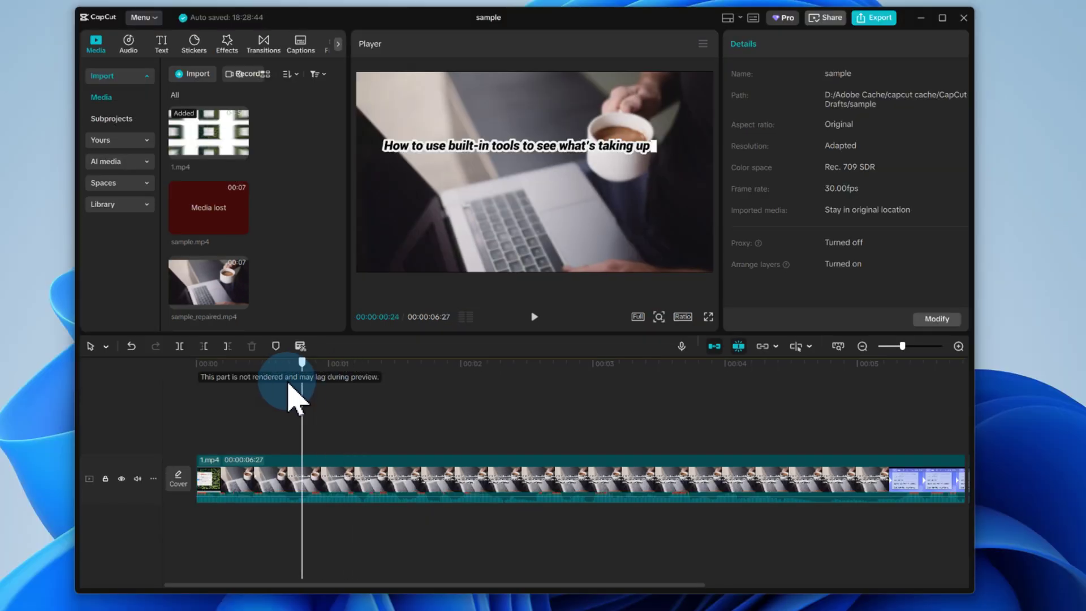
- Move the playhead to about 00:00:02:16 to check the repaired clip's playback
{"action": "left_click_drag", "start_coordinate": [296, 388], "coordinate": [537, 404]}
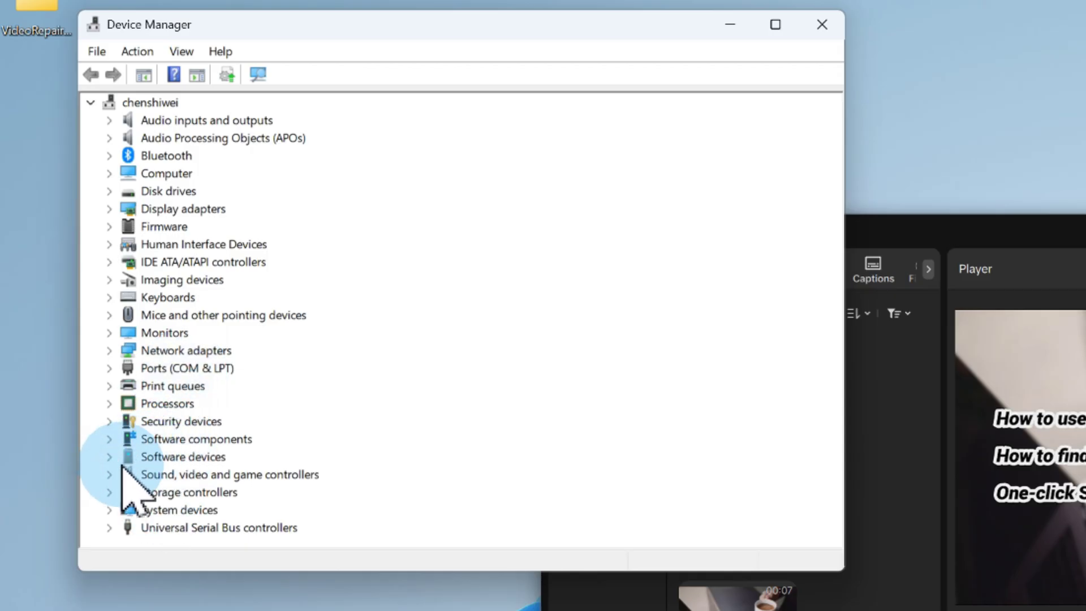
- Run an automatic driver search for NVIDIA High Definition Audio under Sound, video and game controllers
{"action": "double_click", "coordinate": [122, 471]}
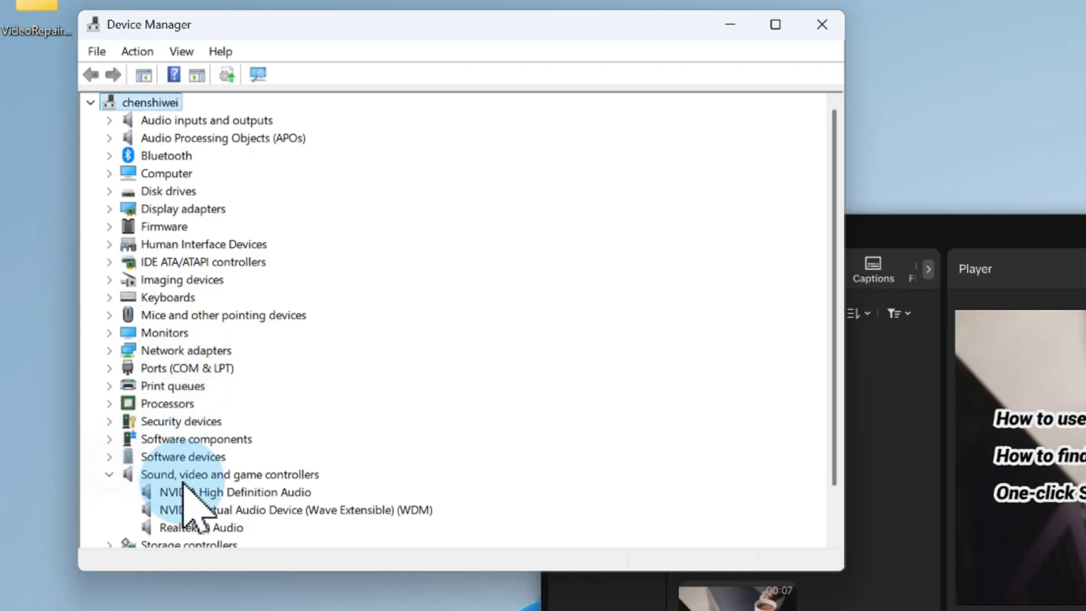
{"action": "right_click", "coordinate": [188, 492]}
{"action": "left_click", "coordinate": [278, 507]}
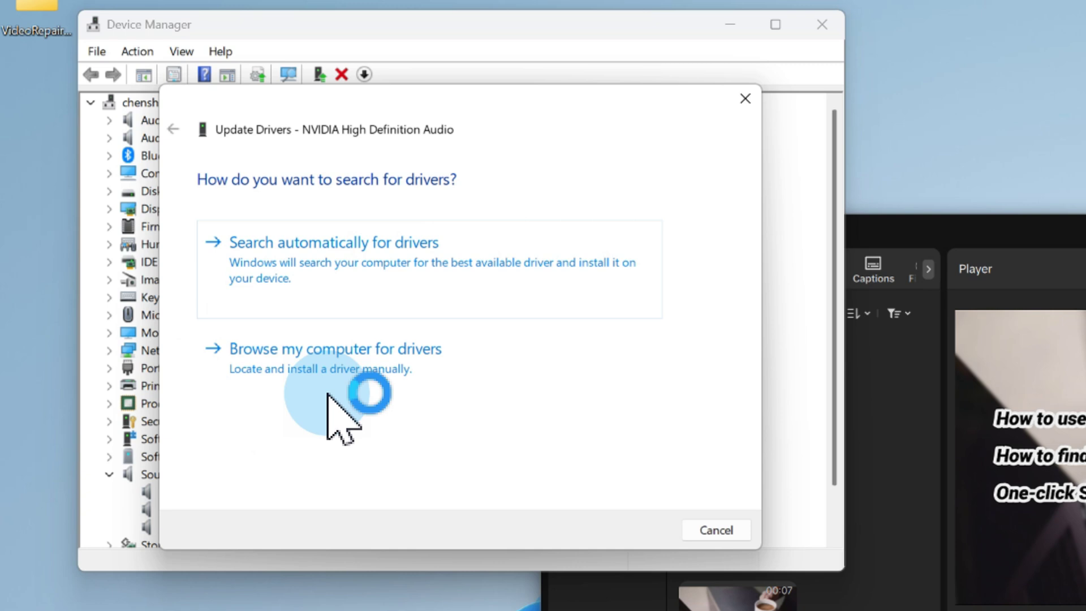
{"action": "left_click", "coordinate": [368, 278]}
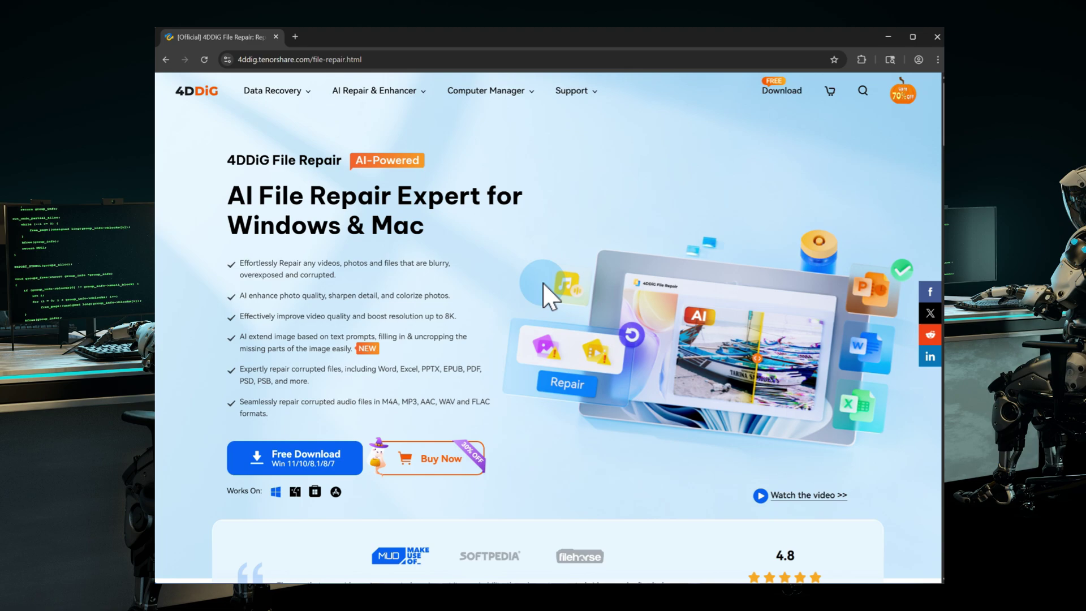
{"action": "scroll", "coordinate": [560, 339], "scroll_direction": "down", "scroll_amount": 8}
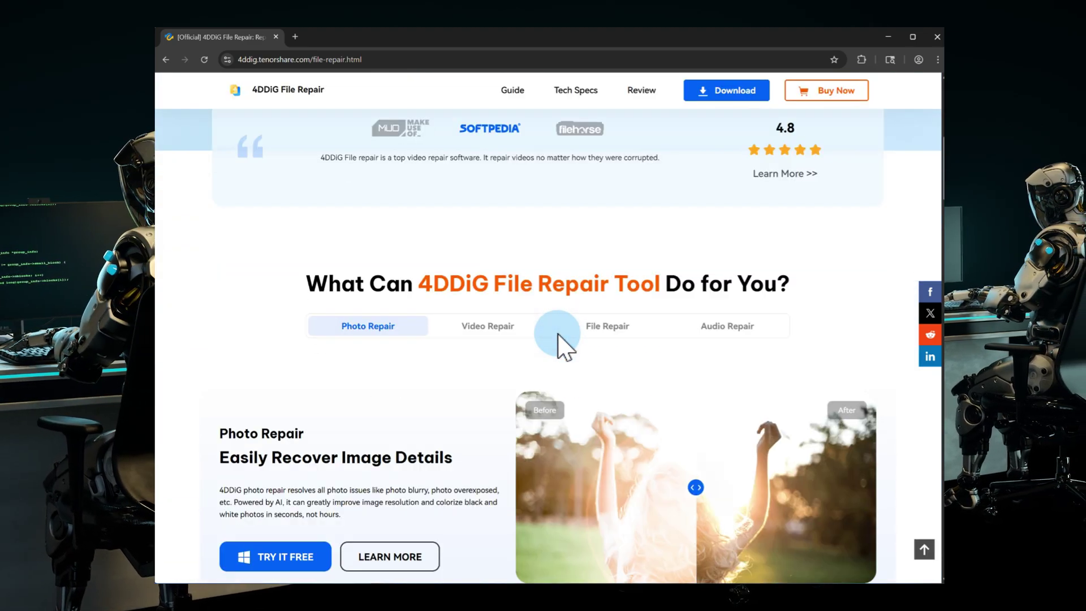